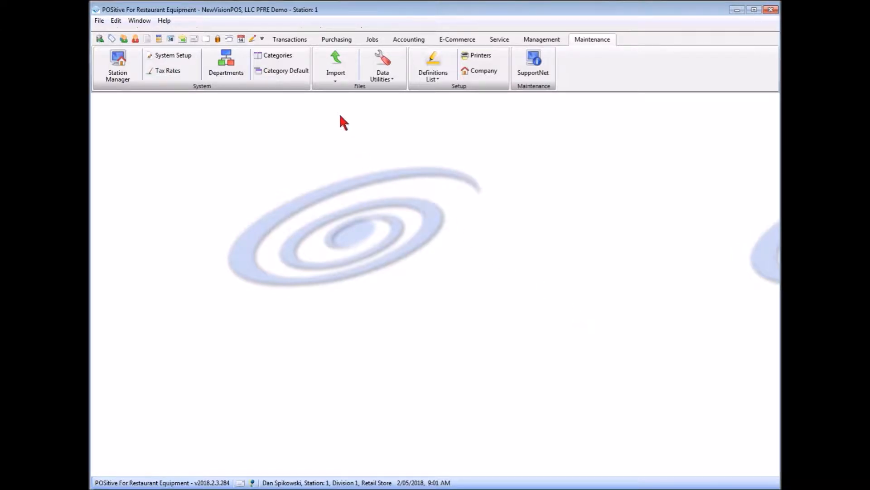
Step: Open the Fisher purchase order for receiving from the Purchase Order Center's list of orders awaiting receipt
{"action": "left_click", "coordinate": [343, 40]}
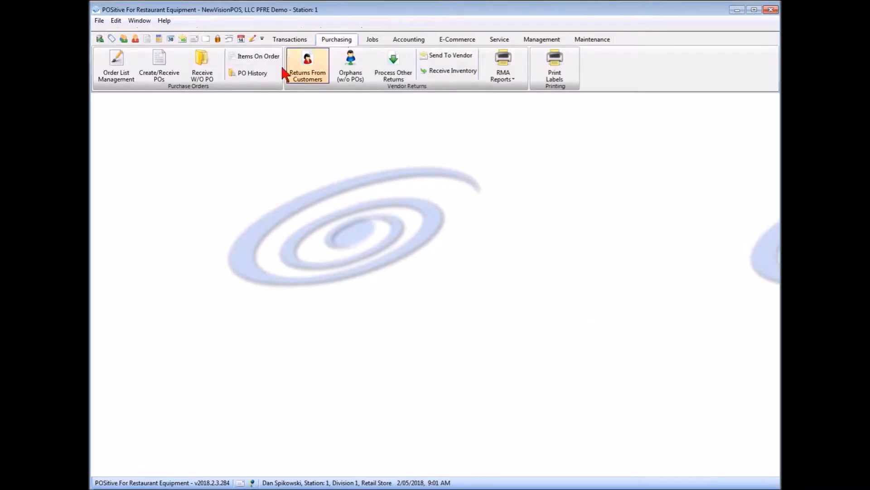
{"action": "left_click", "coordinate": [155, 53]}
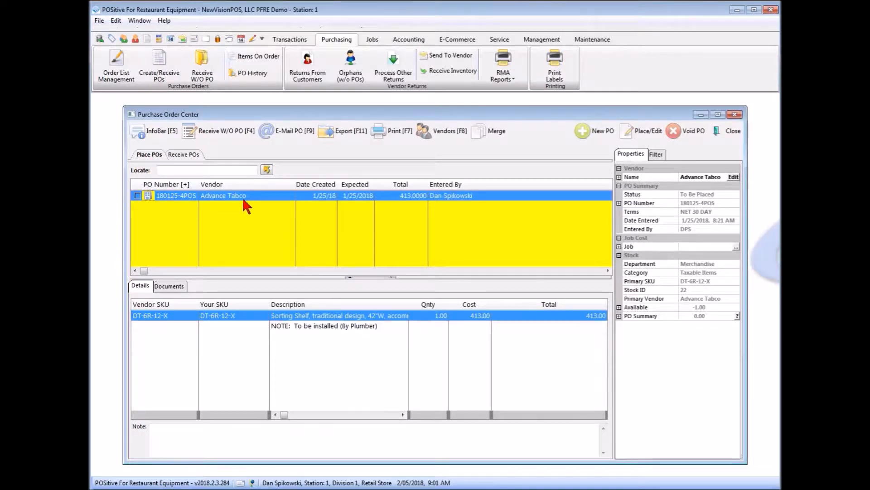
{"action": "left_click", "coordinate": [186, 153]}
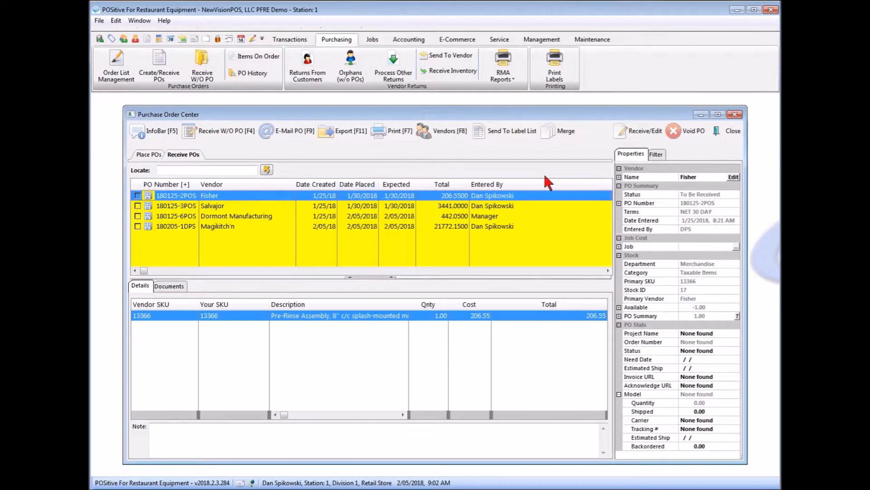
{"action": "left_click", "coordinate": [645, 131]}
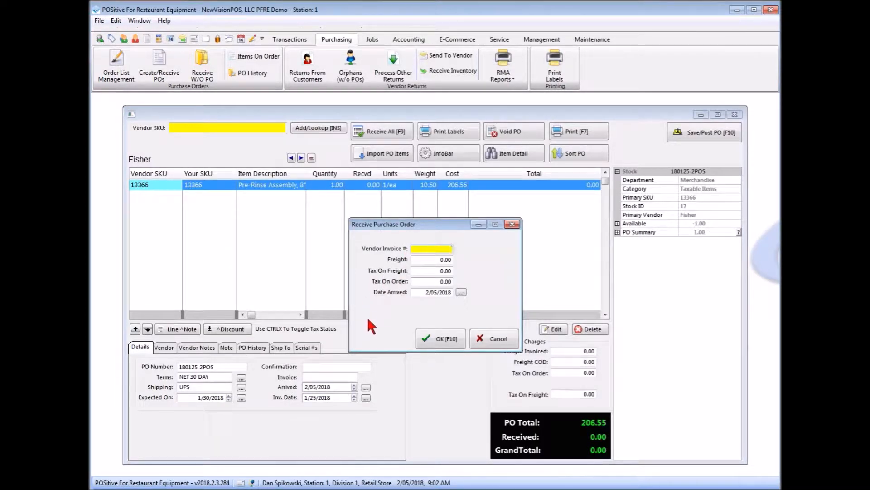
Step: Enter vendor invoice number 55587 for the Fisher order and set its arrival date to 2/02/2018
{"action": "type", "text": "55587"}
{"action": "key", "text": "Tab"}
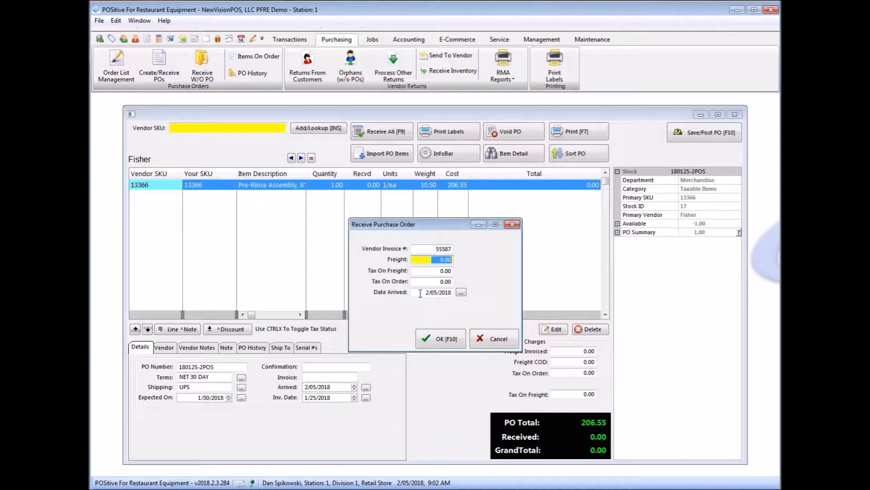
{"action": "left_click", "coordinate": [461, 291]}
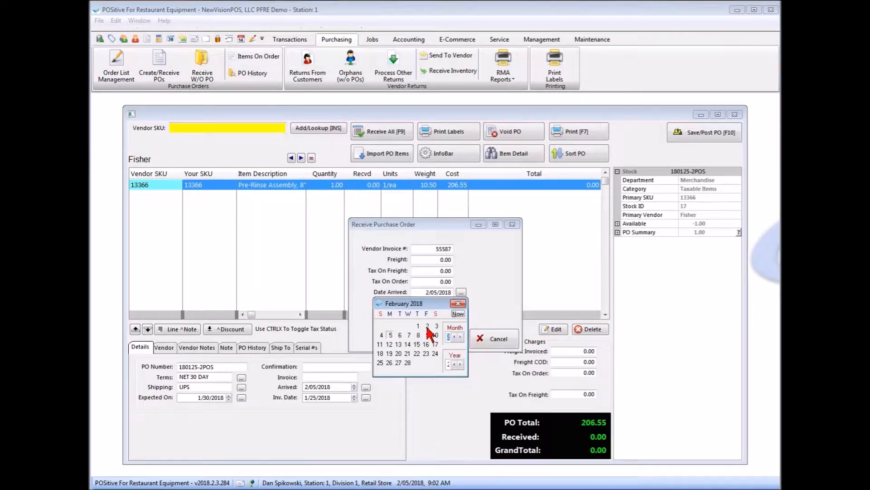
{"action": "left_click", "coordinate": [427, 326]}
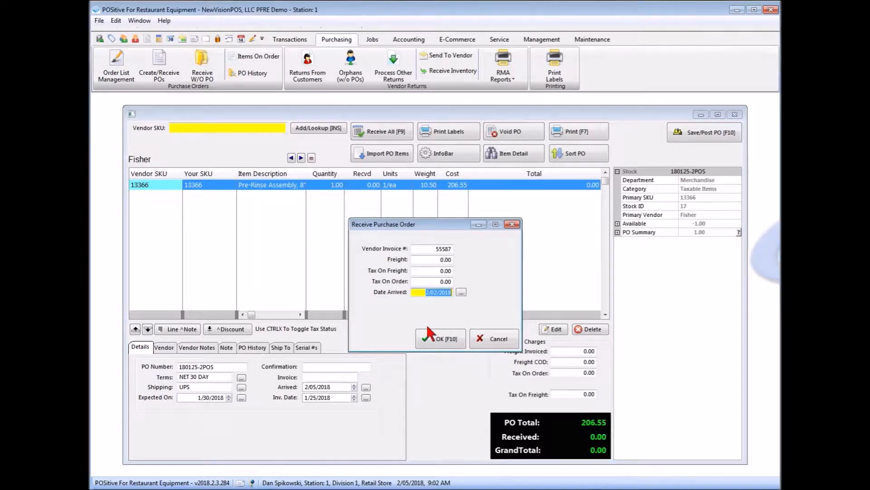
{"action": "left_click", "coordinate": [445, 337]}
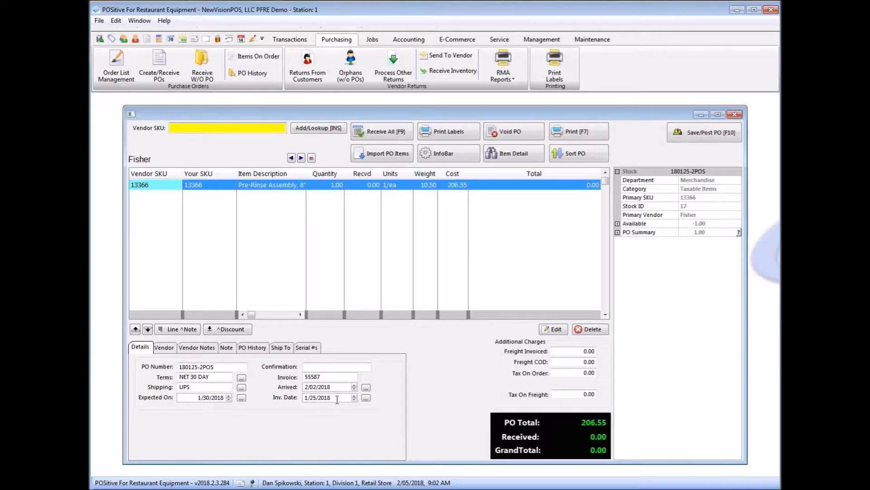
Step: Set the invoice date of the Fisher purchase order to 2/02/2018
{"action": "left_click", "coordinate": [366, 398]}
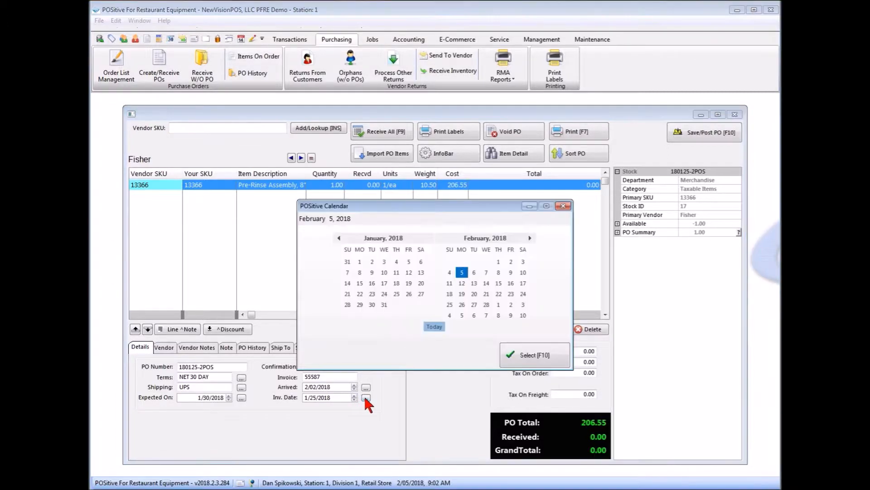
{"action": "left_click", "coordinate": [510, 262]}
{"action": "left_click", "coordinate": [527, 358]}
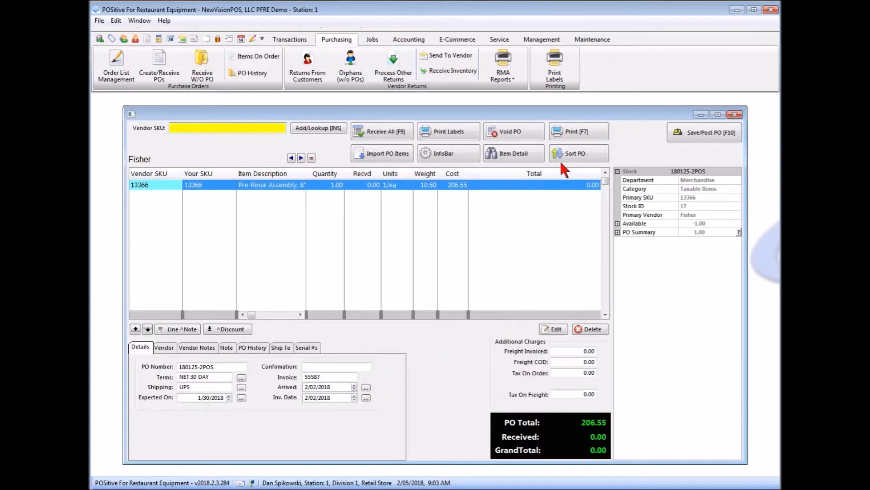
Step: Receive all items on the Fisher order and set the received quantity of the Pre-Rinse Assembly to 3
{"action": "left_click", "coordinate": [390, 131]}
{"action": "left_click", "coordinate": [411, 315]}
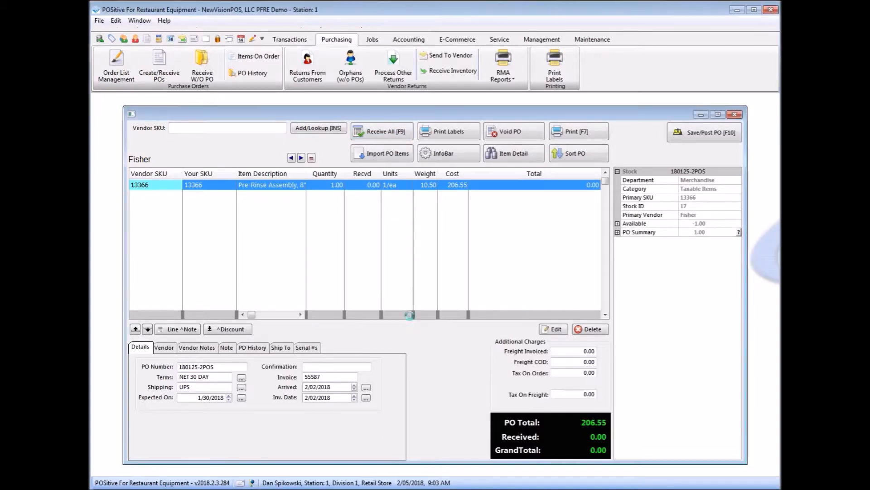
{"action": "double_click", "coordinate": [372, 185]}
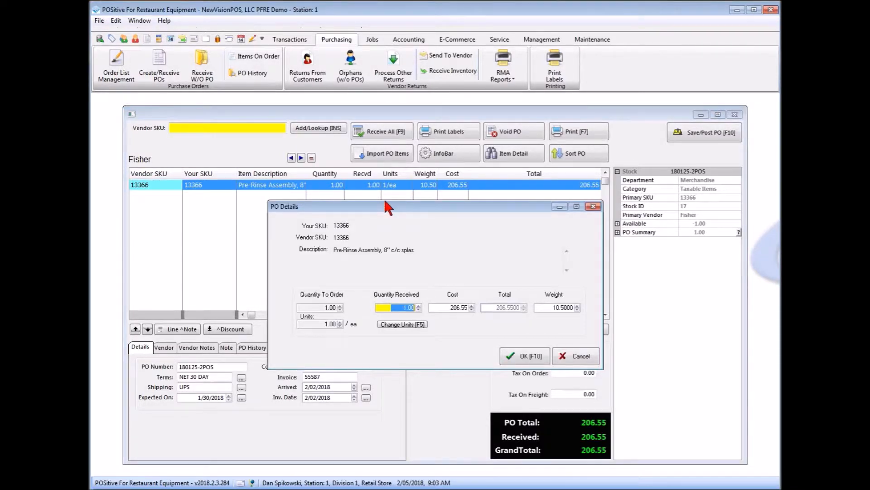
{"action": "type", "text": "3"}
{"action": "key", "text": "Tab"}
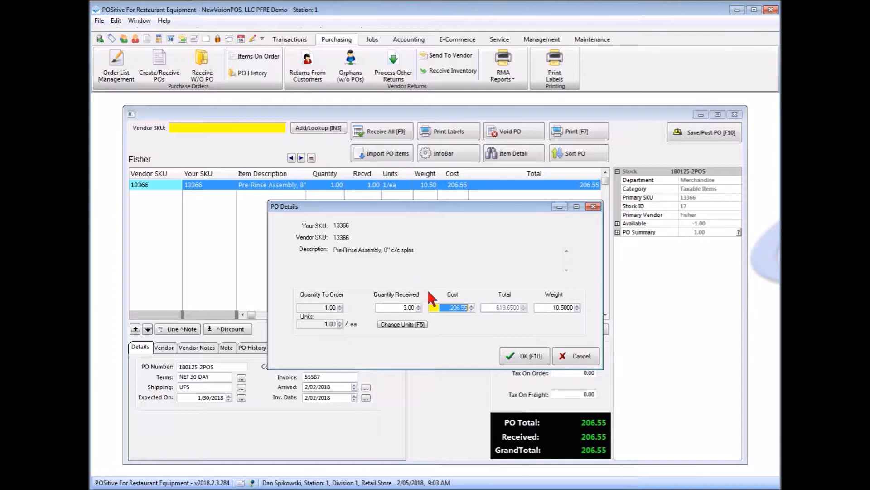
{"action": "left_click", "coordinate": [528, 358]}
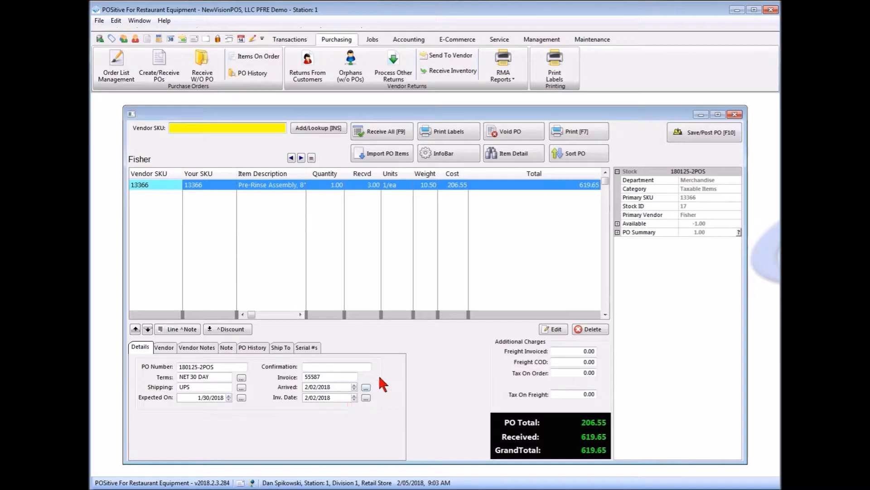
Step: Post the received Fisher purchase order, complete the receiving summary and close the Purchase Order Center
{"action": "left_click", "coordinate": [709, 131]}
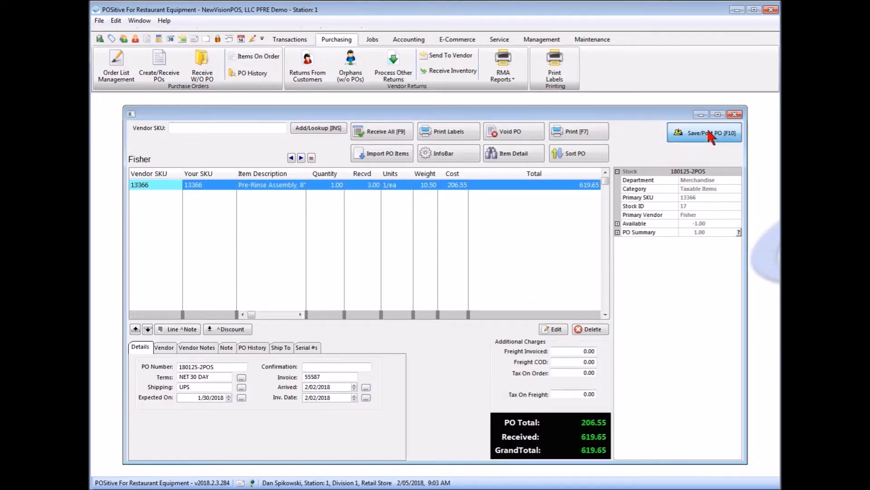
{"action": "left_click", "coordinate": [434, 313]}
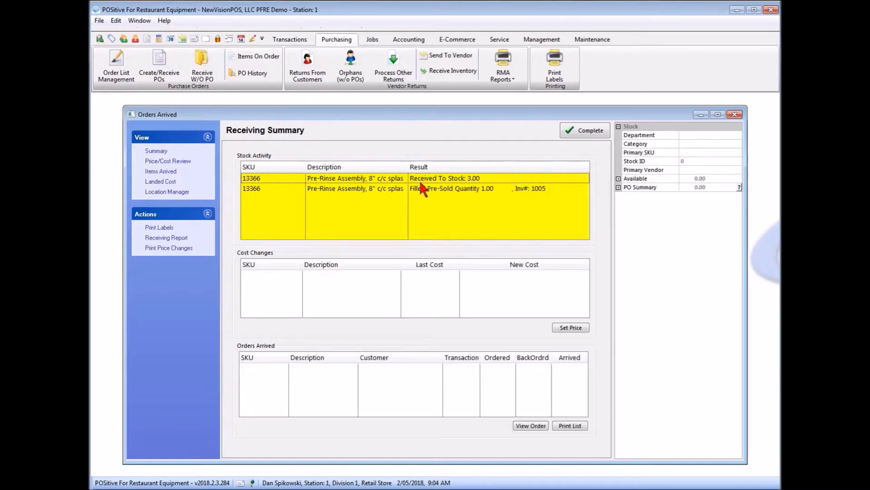
{"action": "left_click", "coordinate": [590, 130]}
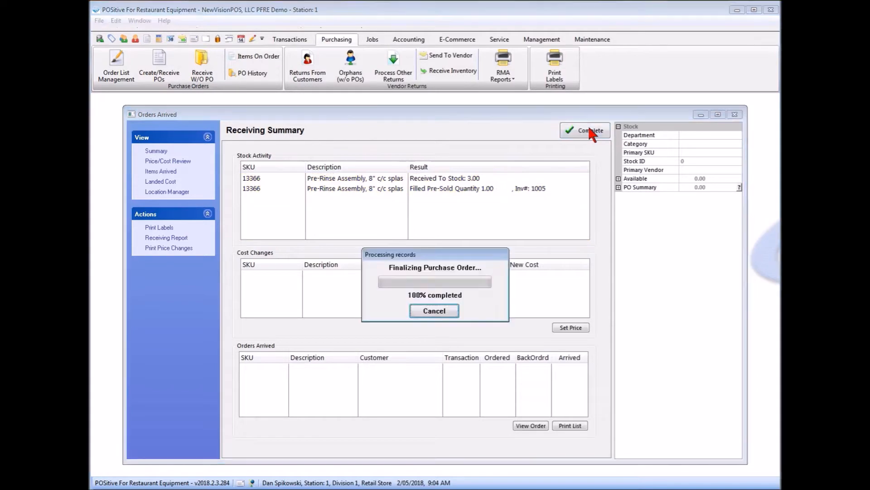
{"action": "left_click", "coordinate": [437, 312]}
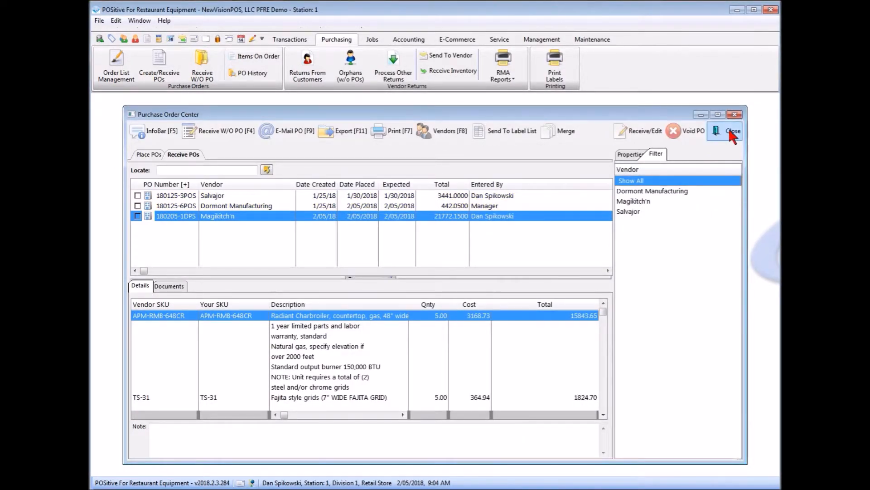
{"action": "left_click", "coordinate": [729, 129]}
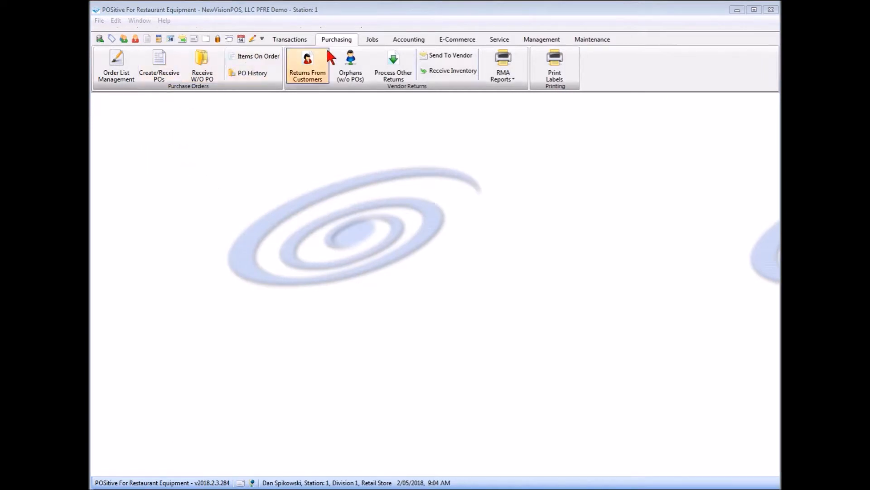
Step: Review the Stock Received journal entry among the unposted accounting transactions and close the transaction table
{"action": "left_click", "coordinate": [408, 40]}
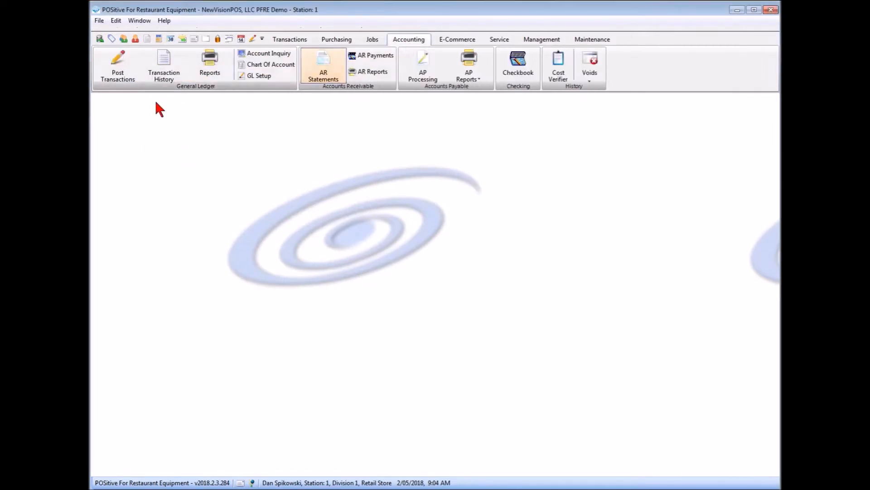
{"action": "left_click", "coordinate": [117, 63]}
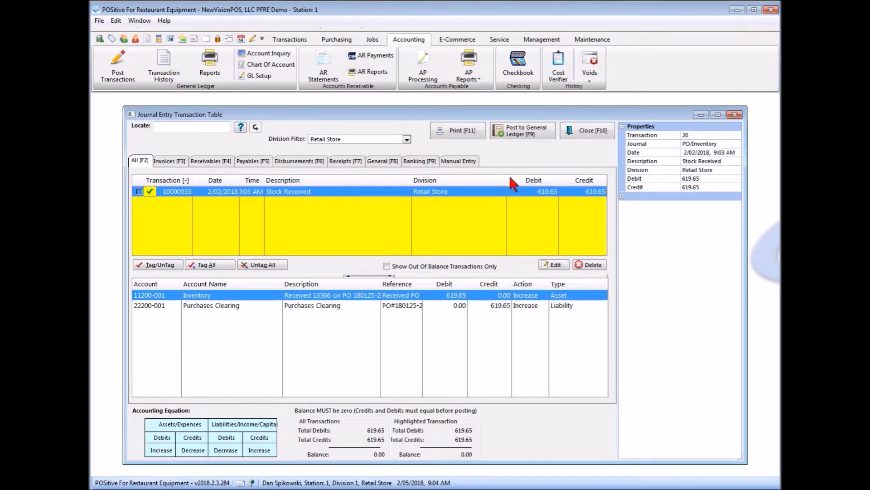
{"action": "left_click", "coordinate": [589, 129]}
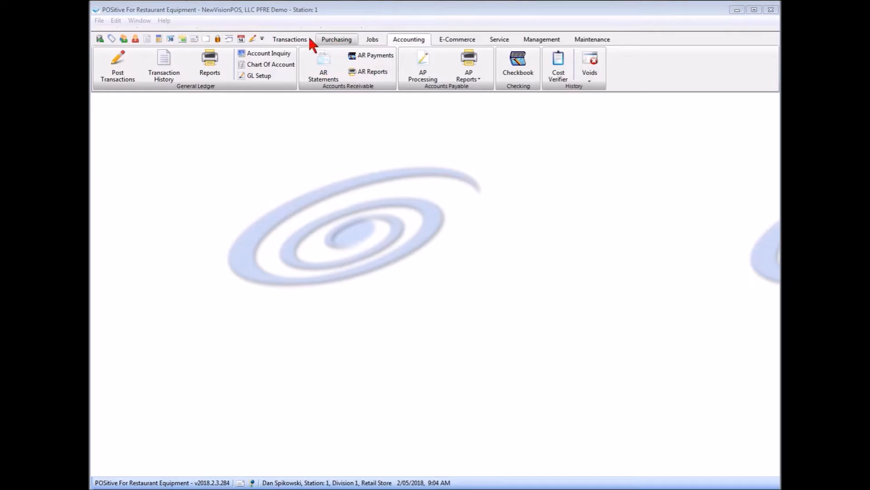
Step: In Accounts Payable processing, set the invoice date of the unposted Fisher payable to 1/30/2018
{"action": "left_click", "coordinate": [414, 43]}
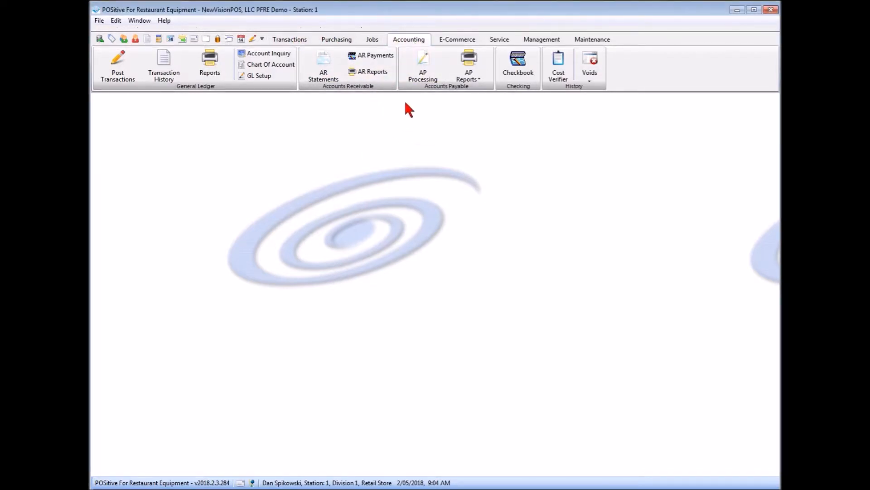
{"action": "left_click", "coordinate": [423, 68]}
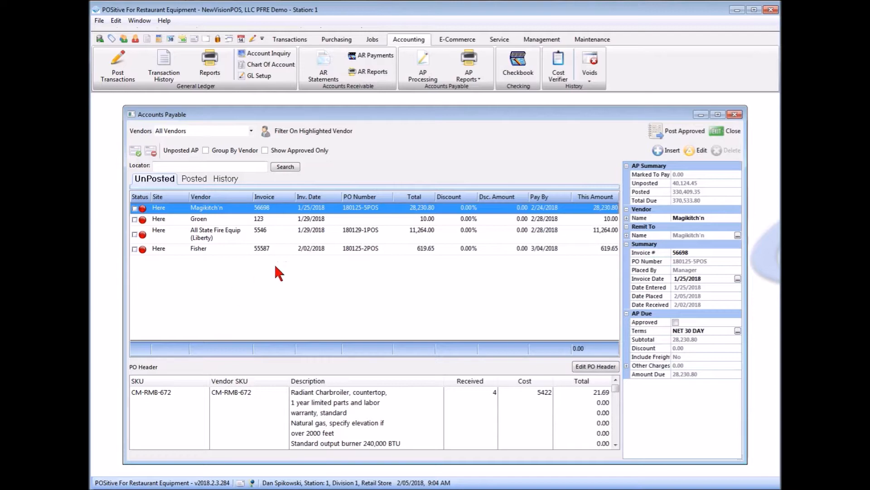
{"action": "left_click", "coordinate": [316, 248]}
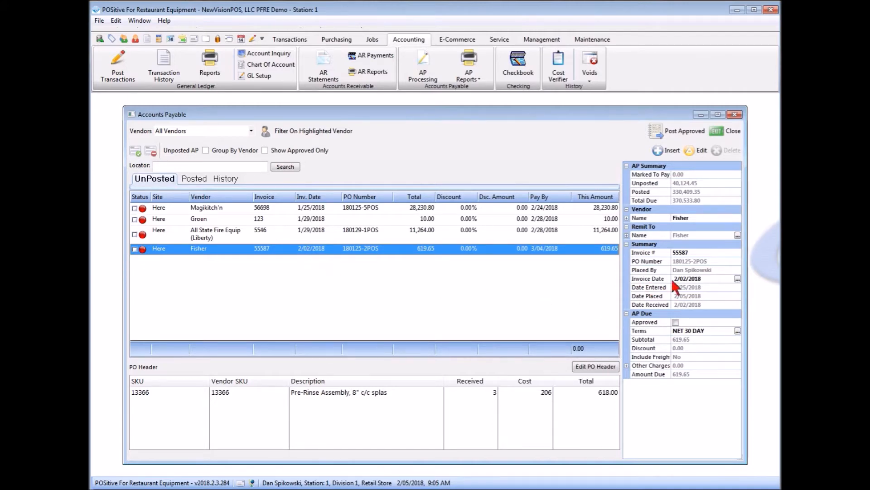
{"action": "left_click", "coordinate": [738, 278]}
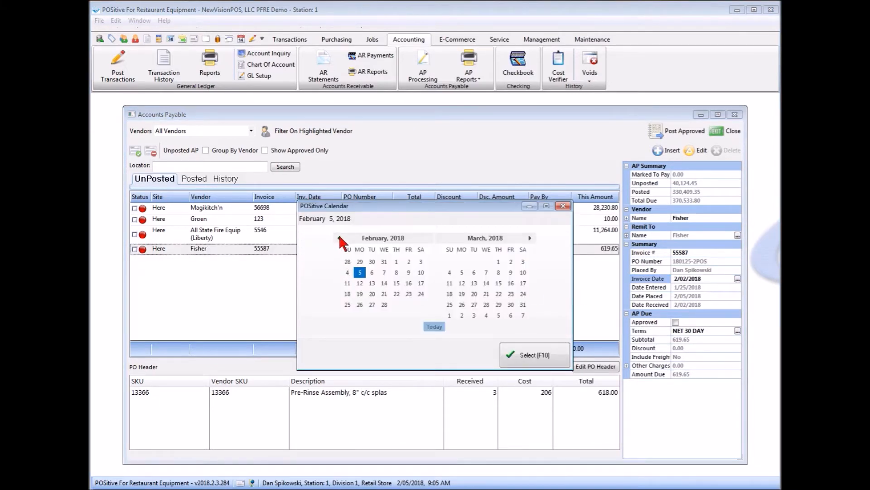
{"action": "left_click", "coordinate": [339, 238]}
{"action": "left_click", "coordinate": [372, 305]}
{"action": "left_click", "coordinate": [535, 357]}
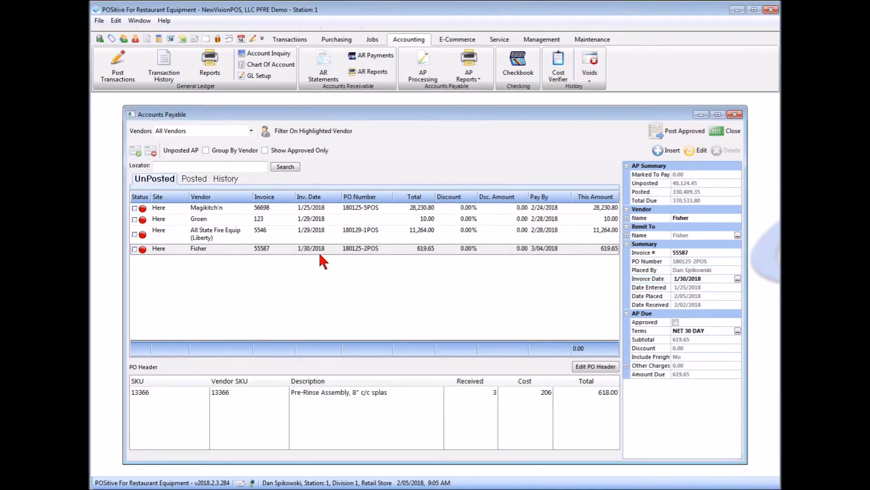
Step: Approve the Fisher payable for invoice 55587 and post the approved payables
{"action": "left_click", "coordinate": [134, 249]}
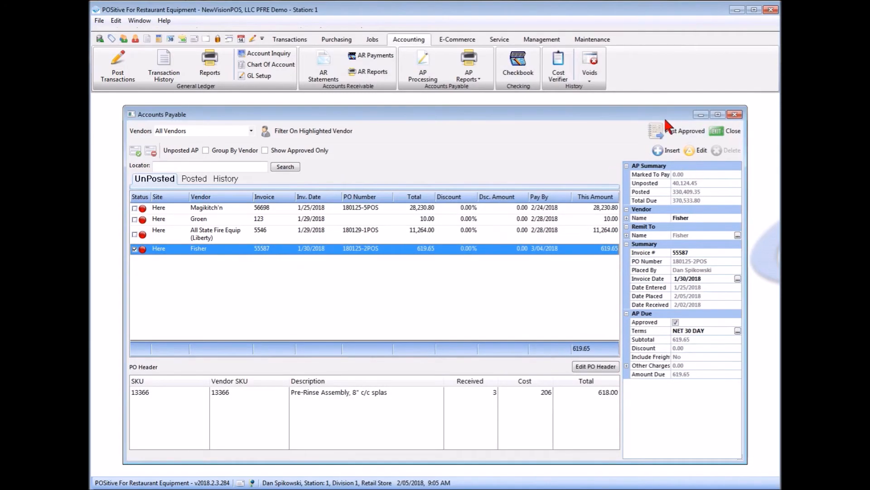
{"action": "left_click", "coordinate": [675, 129]}
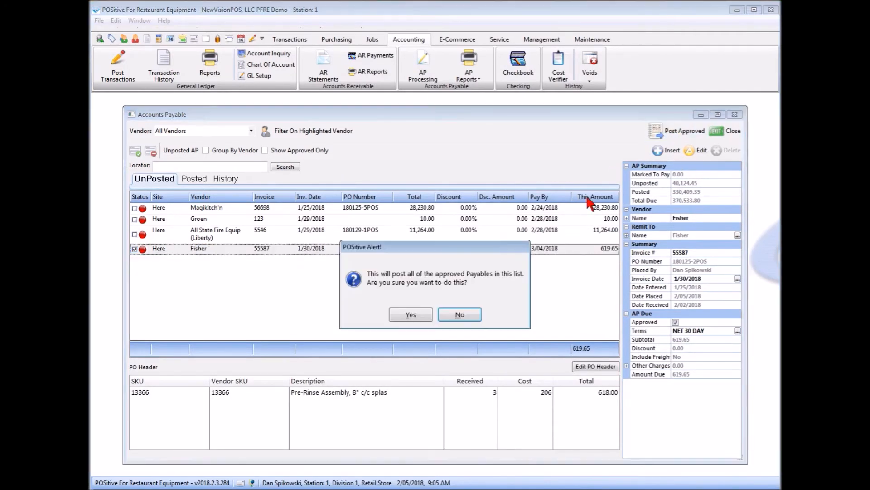
{"action": "left_click", "coordinate": [410, 315]}
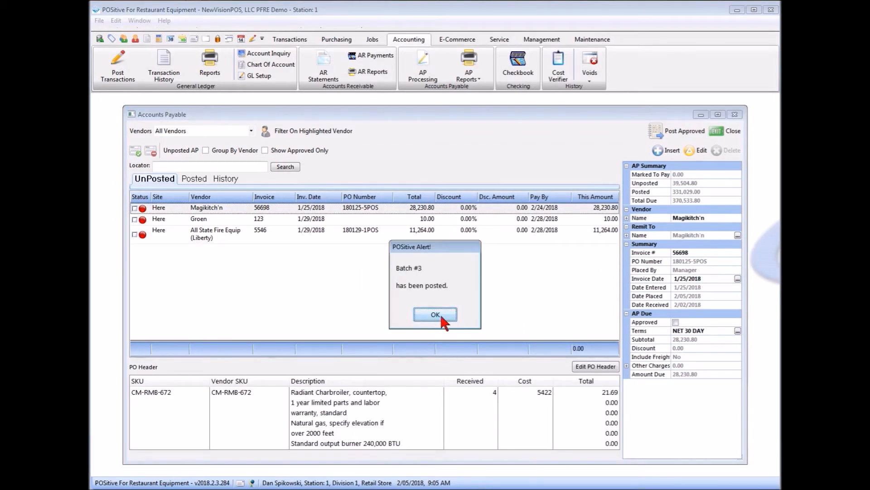
{"action": "left_click", "coordinate": [437, 314]}
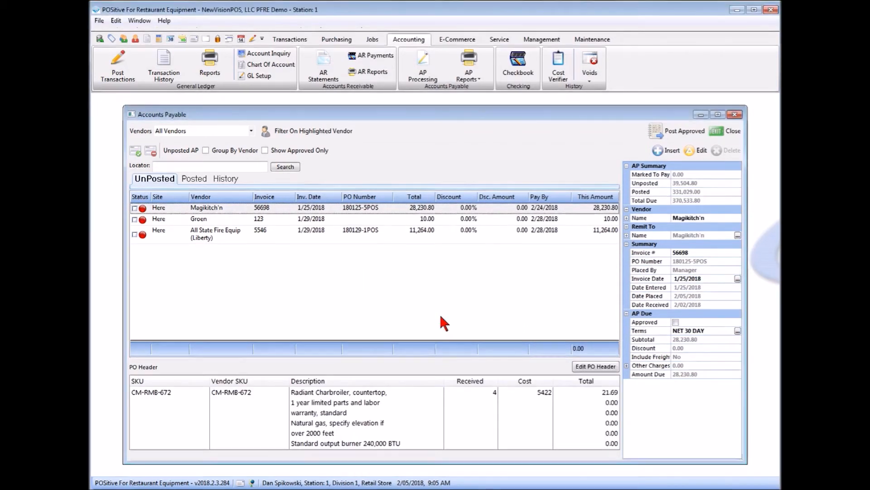
Step: Show the posted payables and select the Fisher invoice 55587
{"action": "left_click", "coordinate": [192, 178]}
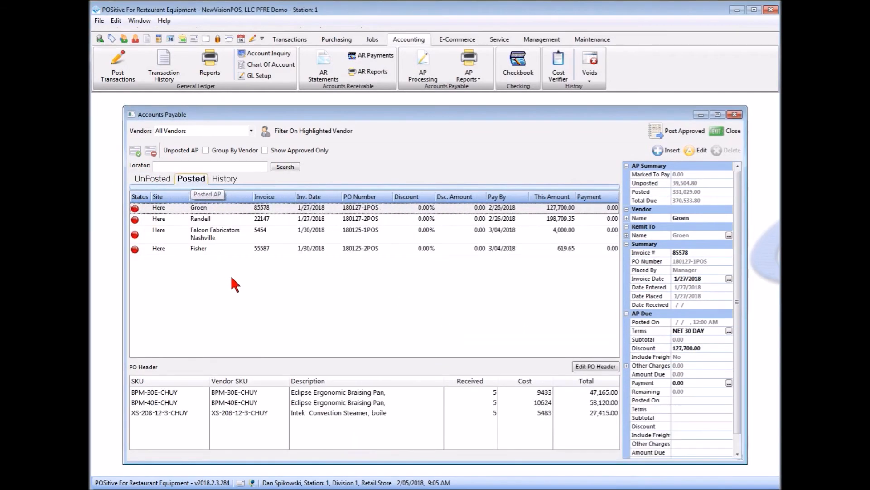
{"action": "left_click", "coordinate": [262, 250]}
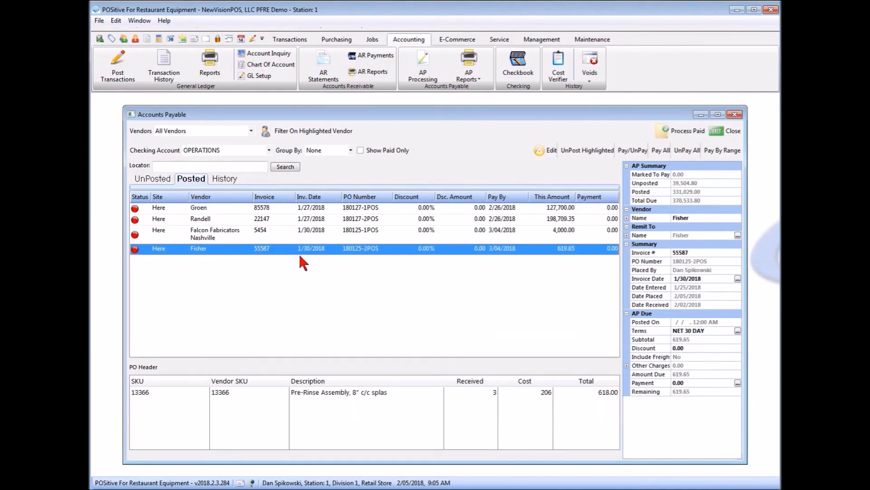